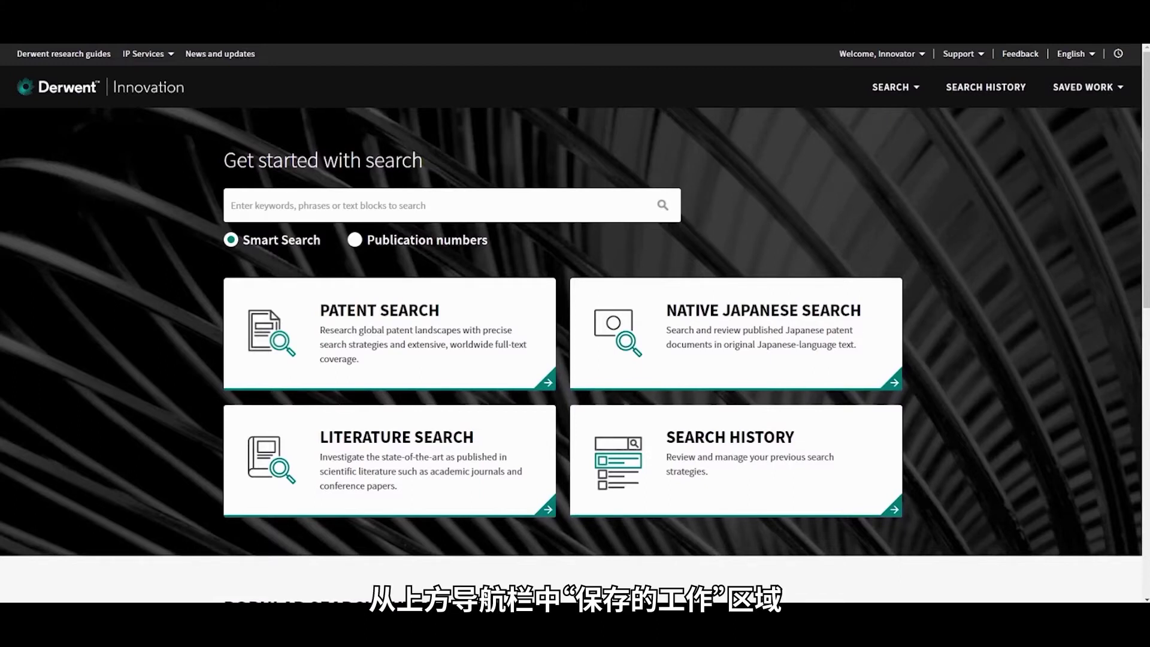
pyautogui.click(1121, 87)
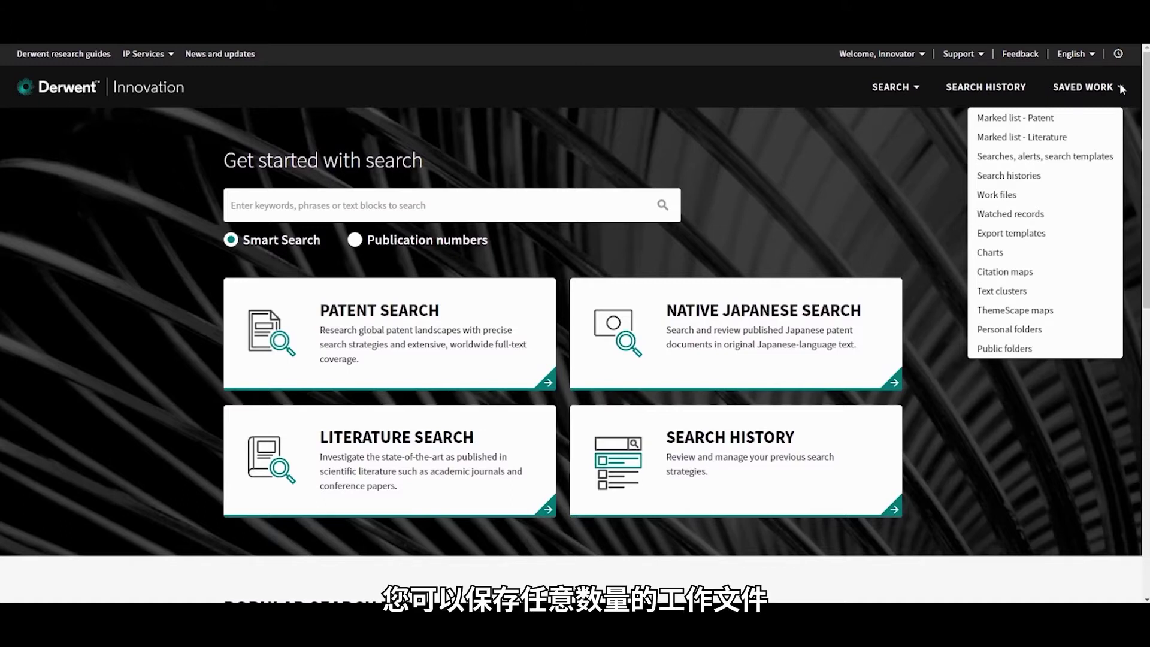
pyautogui.click(1121, 89)
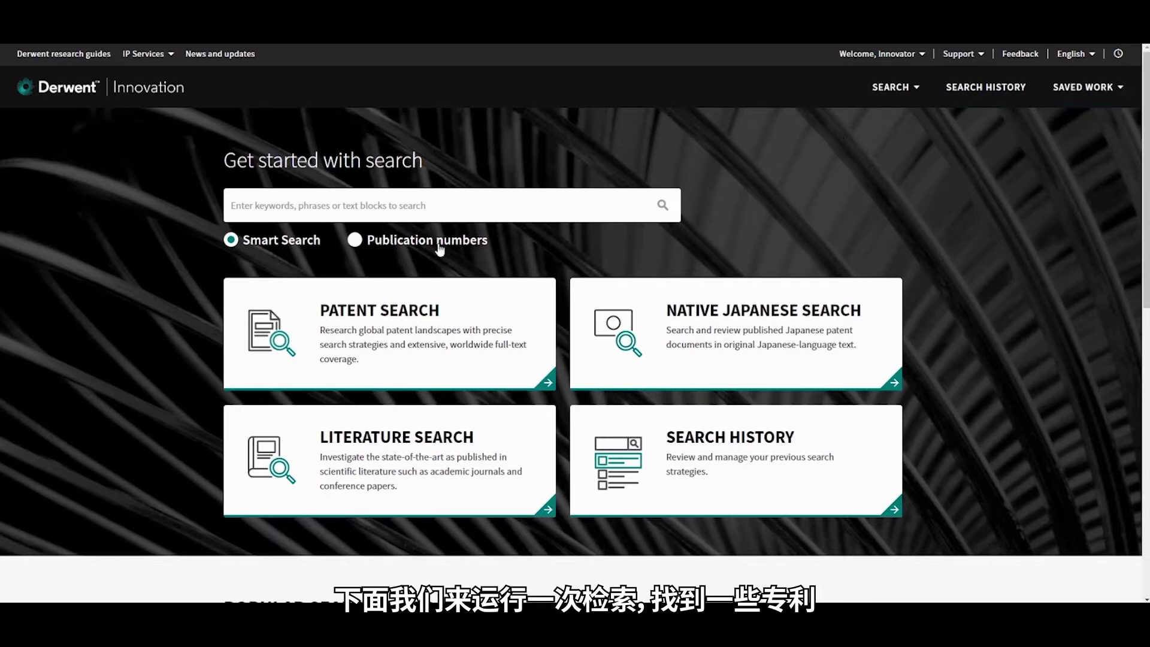
# Start a patent search with the Title/Abstract/Claims query "(dry or dried or granular) near5 (cat ADJ food)".
pyautogui.click(412, 322)
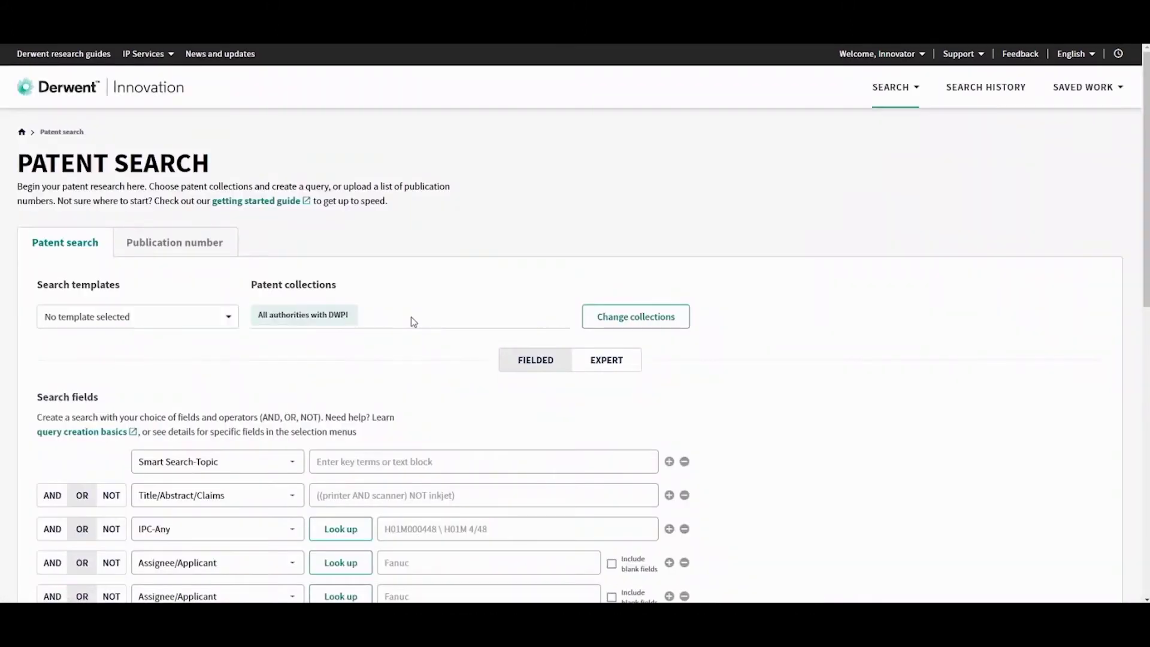
pyautogui.click(403, 495)
pyautogui.write('(dry or dried or granular) near5 (cat ADJ food)')
# Set the start of the publication date range to 2015-01-01 and run the patent search.
pyautogui.scroll(-4, 805, 402)
pyautogui.moveTo(336, 388); pyautogui.dragTo(316, 388)
pyautogui.press('BackSpace')
pyautogui.press('Delete')
pyautogui.write('2015')
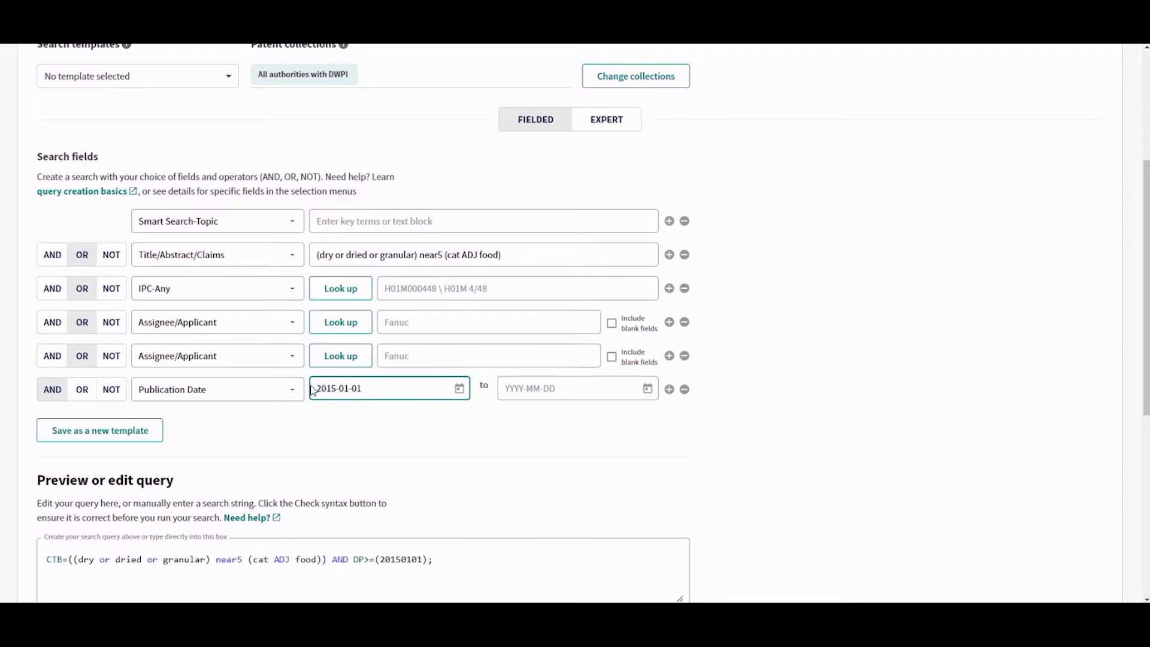
pyautogui.scroll(-5, 881, 538)
pyautogui.scroll(-1, 884, 493)
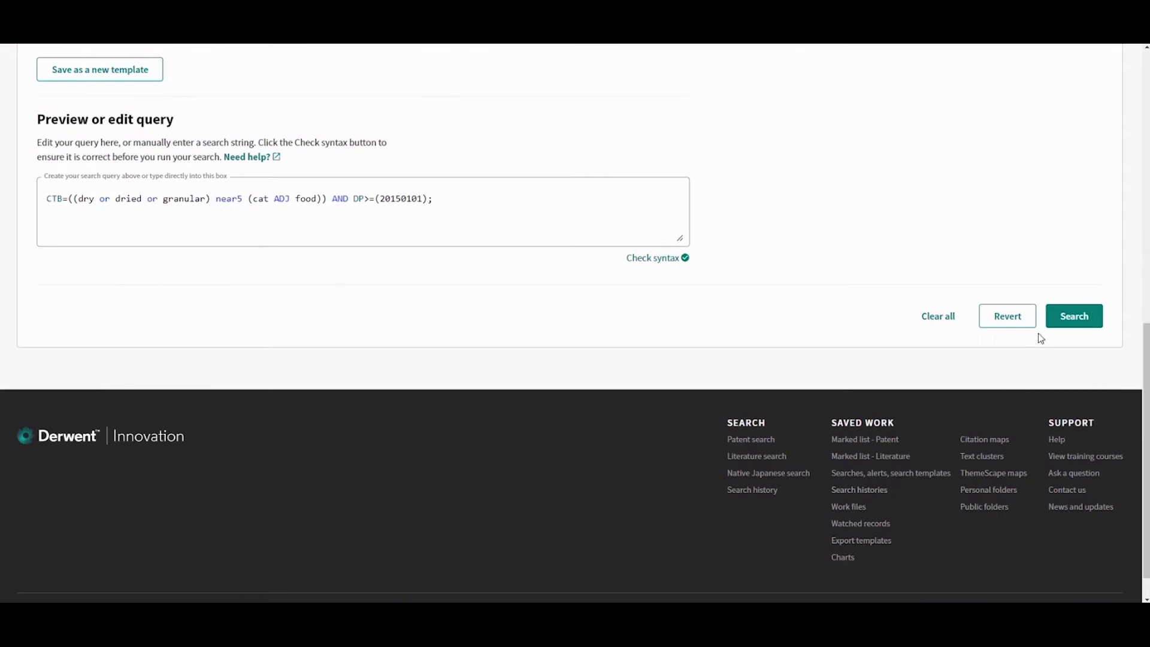
pyautogui.click(1056, 323)
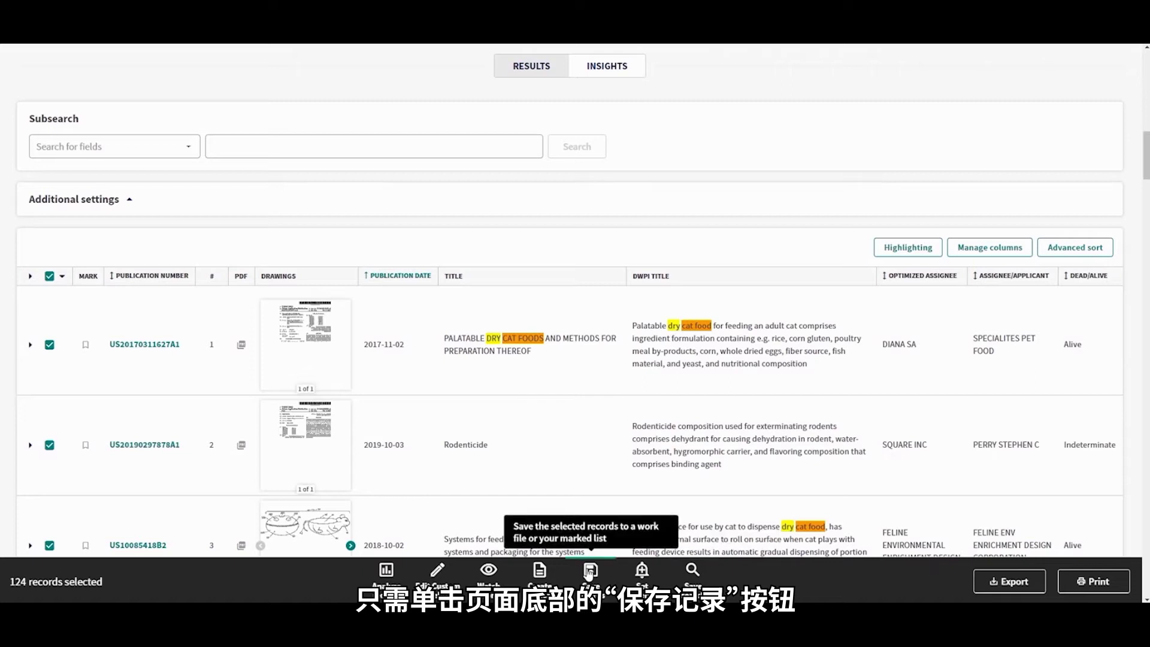
# Save the selected search result records to the existing Marked list work file.
pyautogui.click(590, 572)
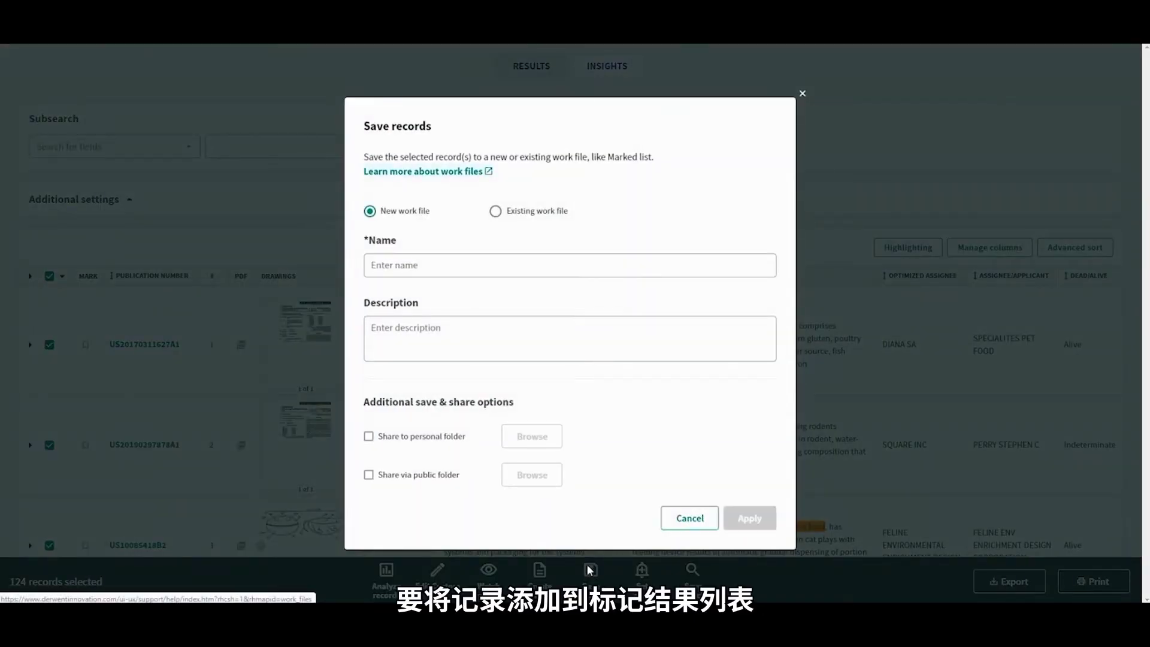
pyautogui.click(495, 211)
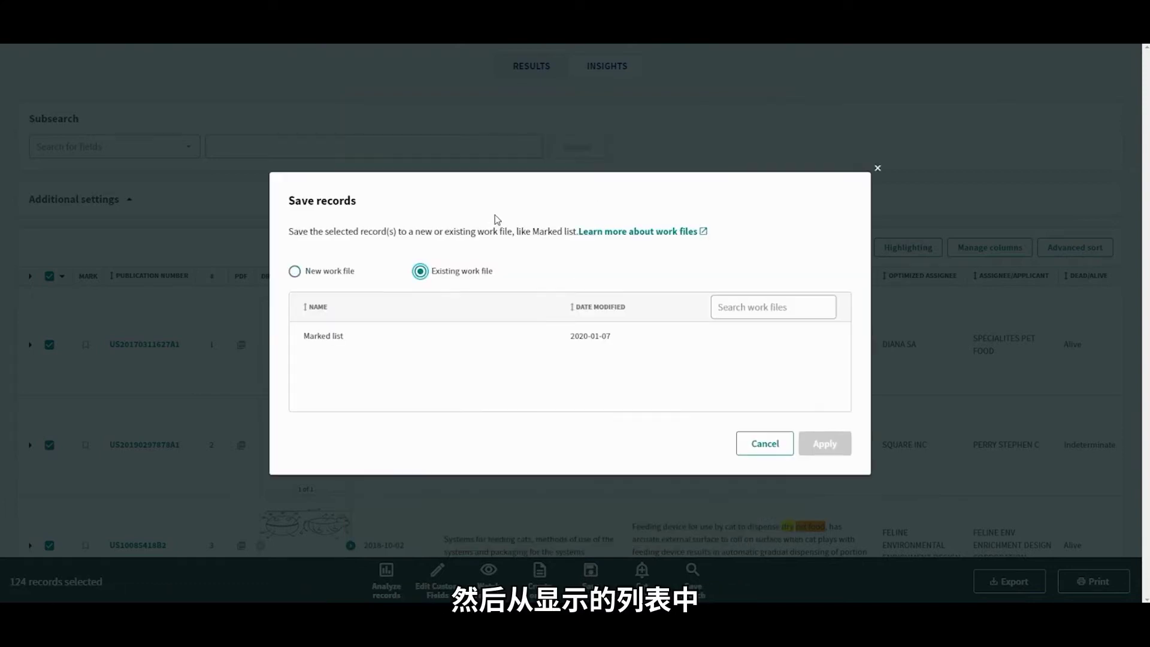
pyautogui.click(322, 341)
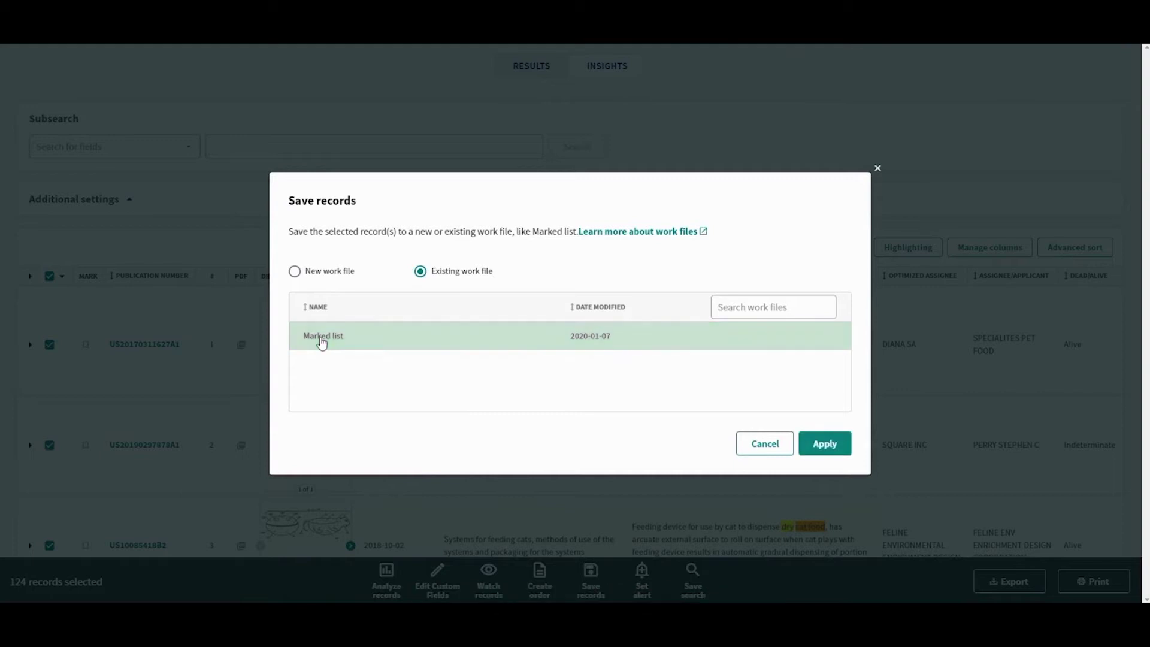
pyautogui.click(820, 446)
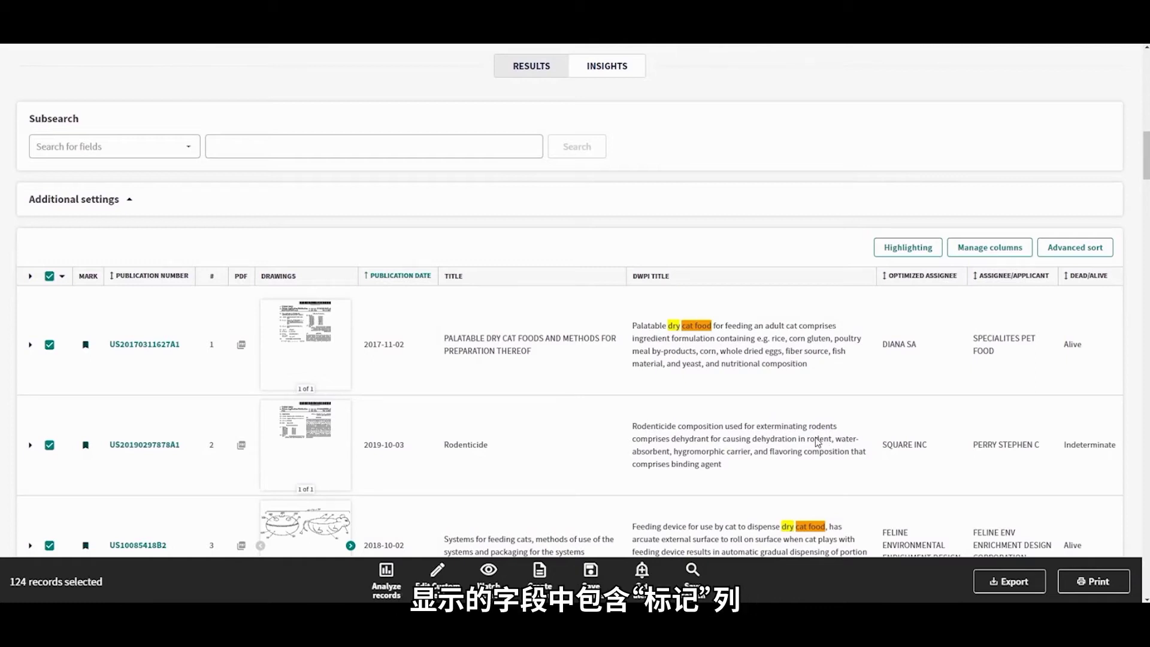
# In the column settings of the results table, deselect the Mark field and select it again.
pyautogui.click(997, 250)
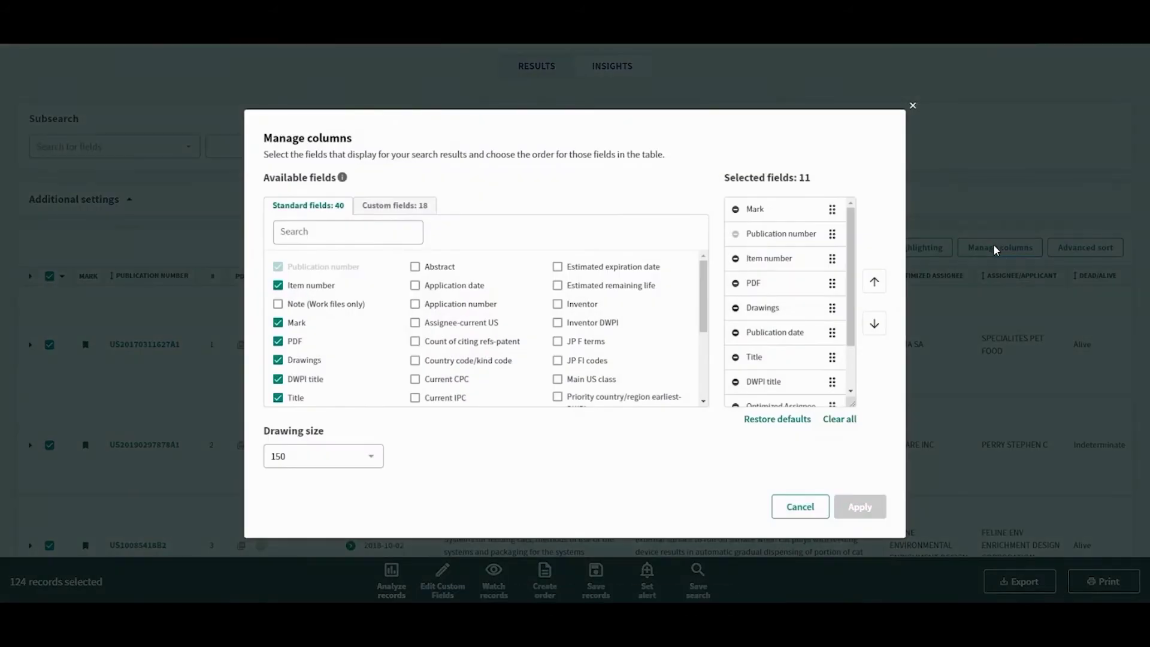
pyautogui.click(278, 323)
pyautogui.click(278, 324)
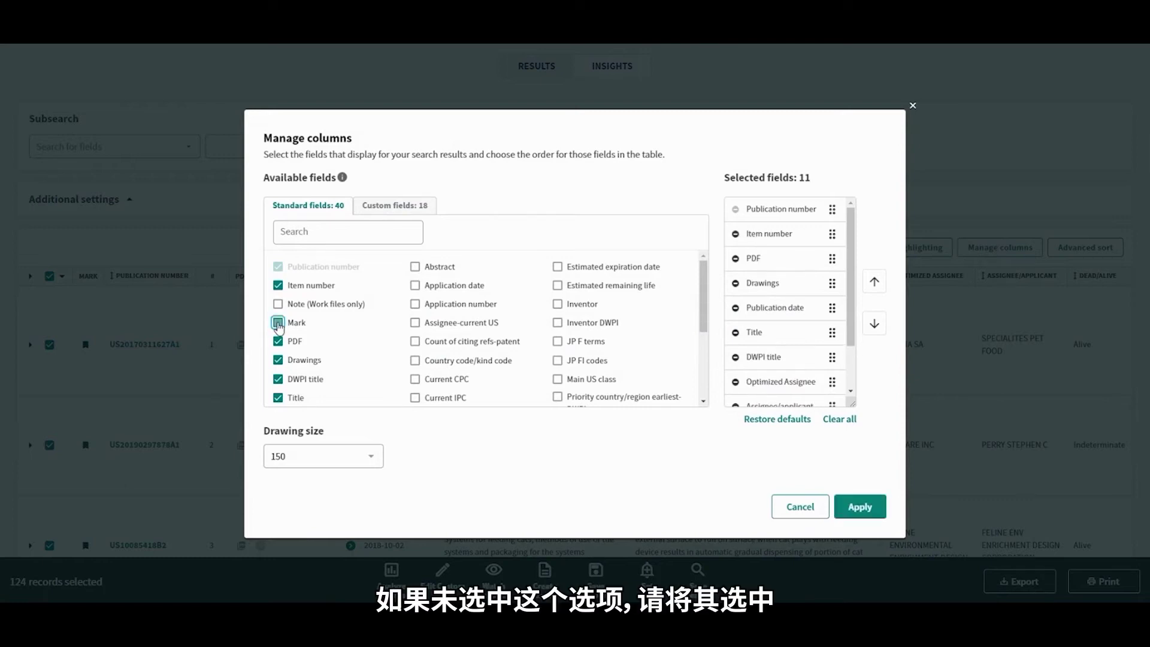
# Move the Mark field directly after Publication number in the selected fields and apply the column order.
pyautogui.scroll(-1, 854, 300)
pyautogui.scroll(-1, 854, 300)
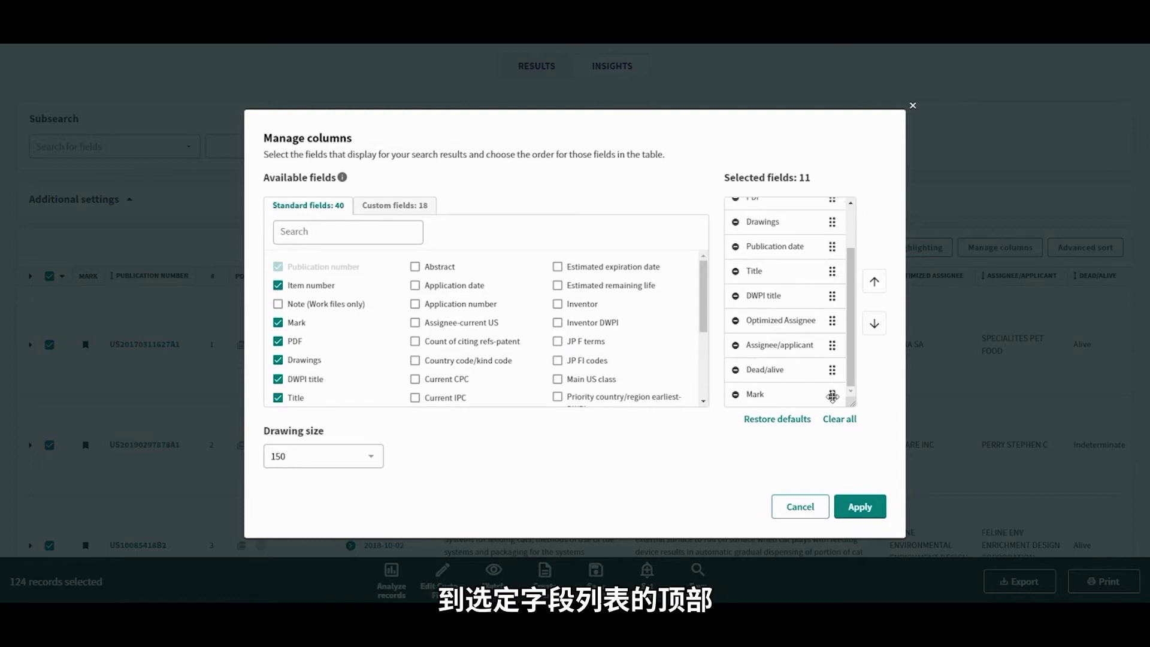
pyautogui.moveTo(832, 395); pyautogui.dragTo(836, 221)
pyautogui.scroll(2, 851, 204)
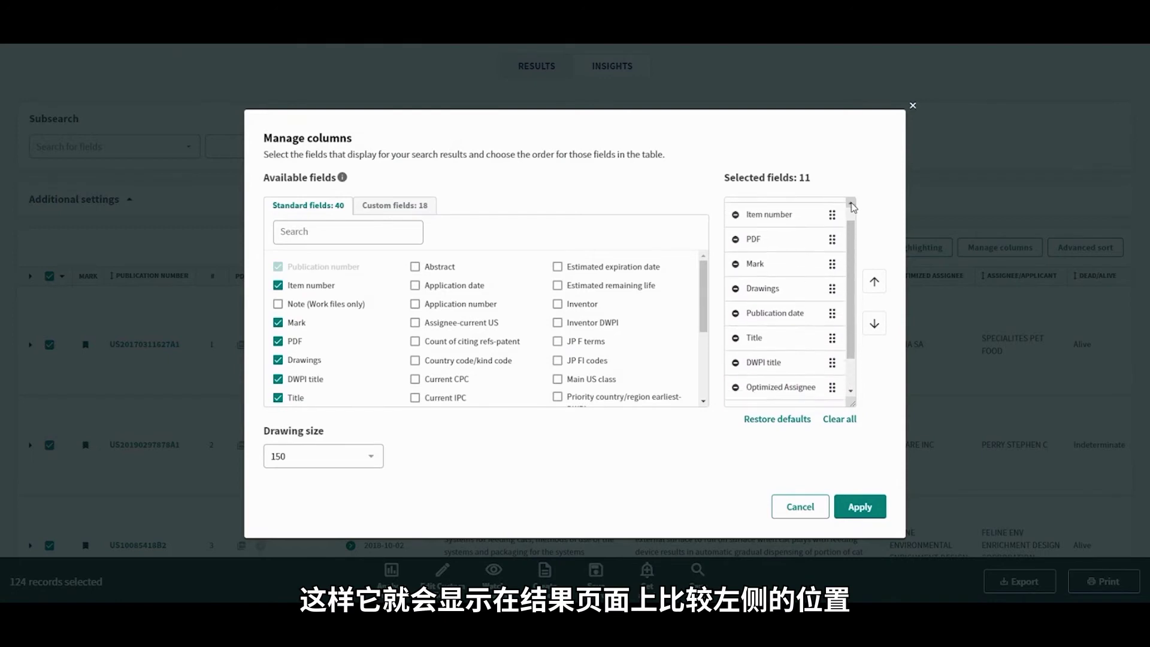
pyautogui.moveTo(831, 283); pyautogui.dragTo(833, 235)
pyautogui.click(863, 507)
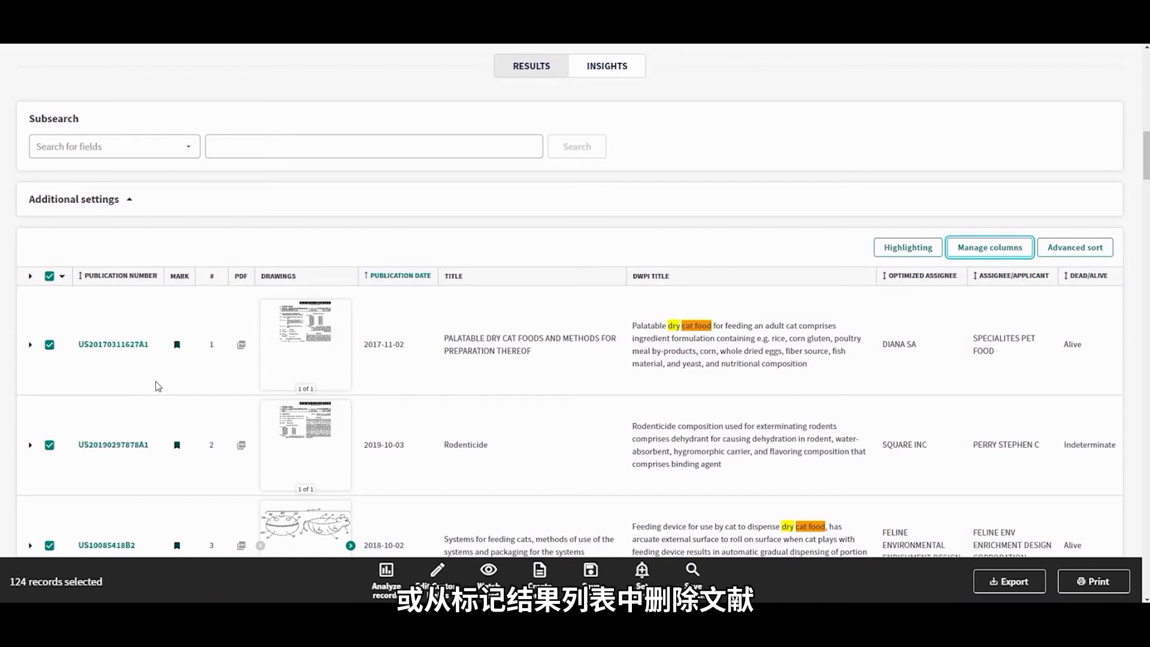
pyautogui.click(177, 346)
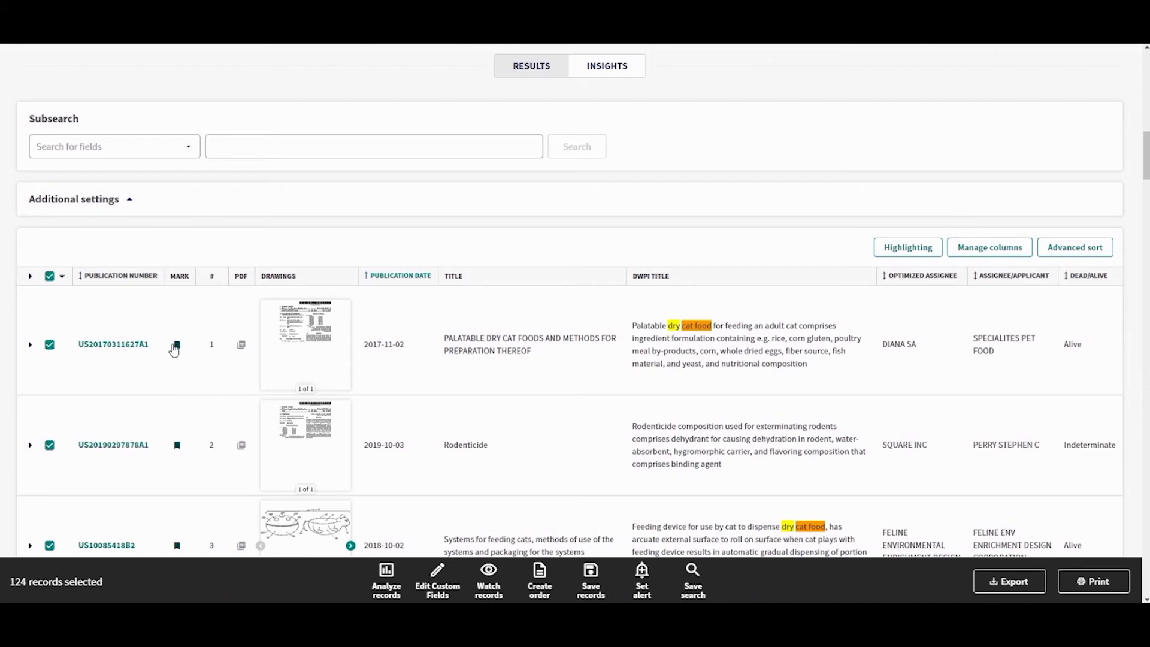
pyautogui.moveTo(1147, 165); pyautogui.dragTo(1147, 82)
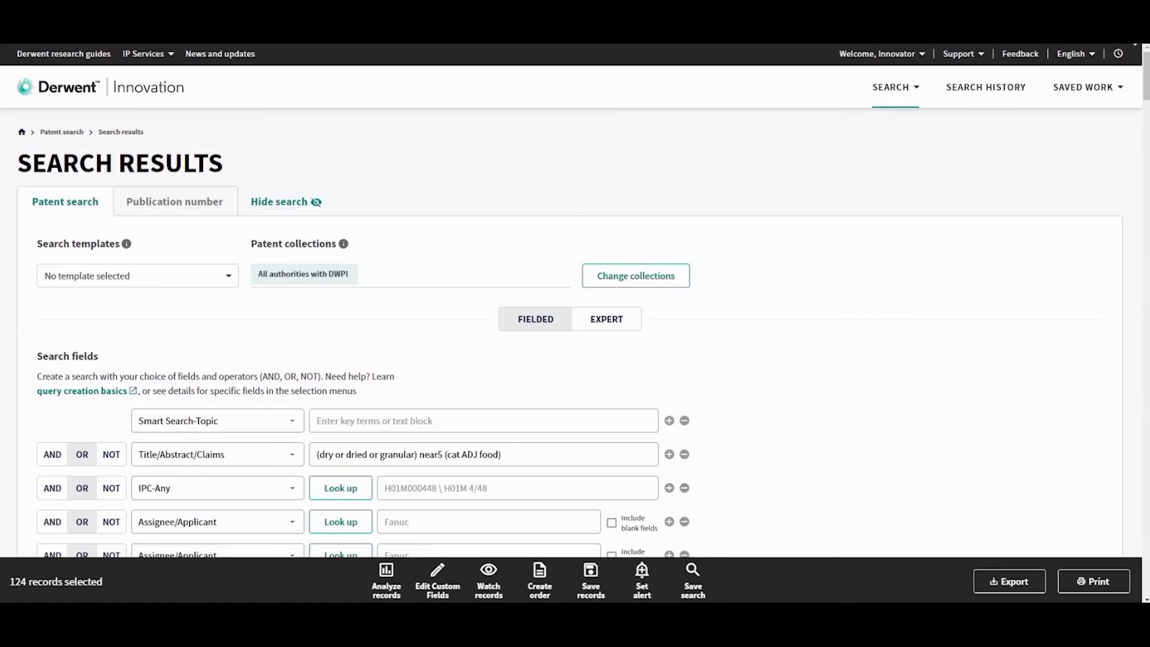
pyautogui.click(1119, 89)
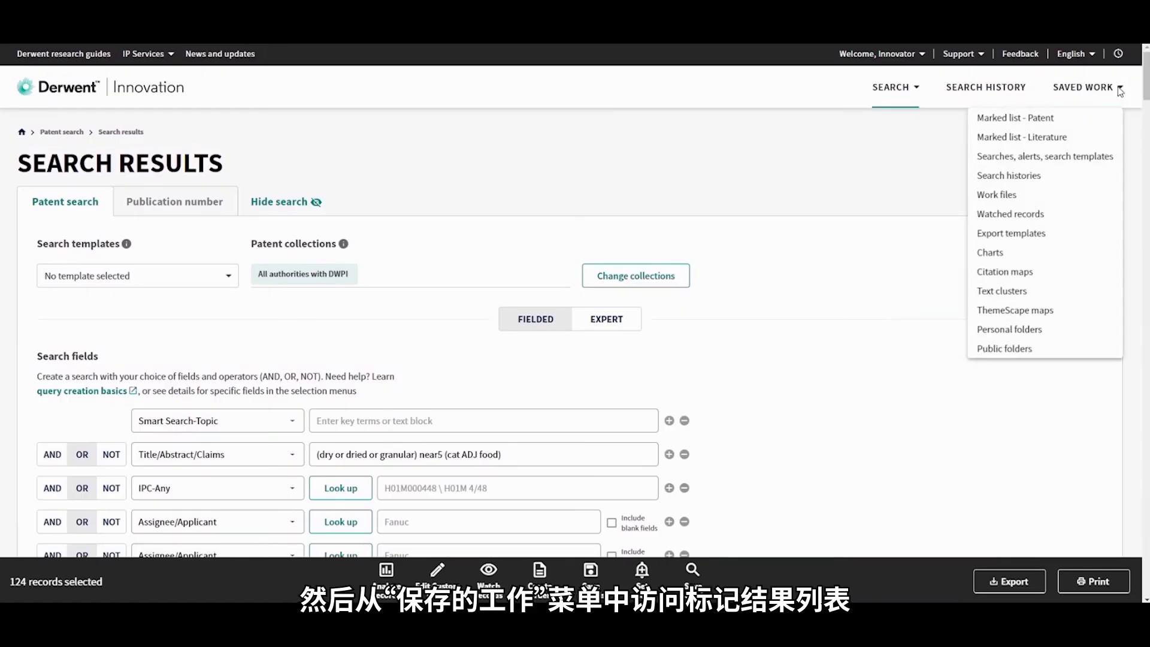
pyautogui.click(1019, 117)
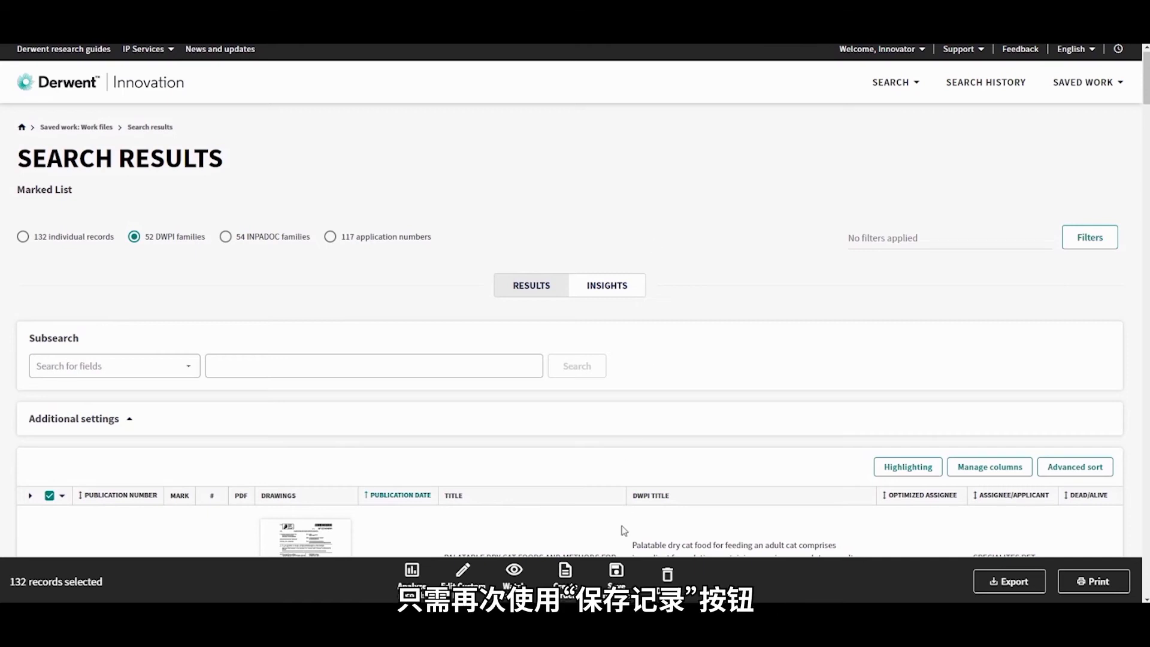
# Save the selected marked list records to a new work file named "Dry cat food documents".
pyautogui.click(617, 575)
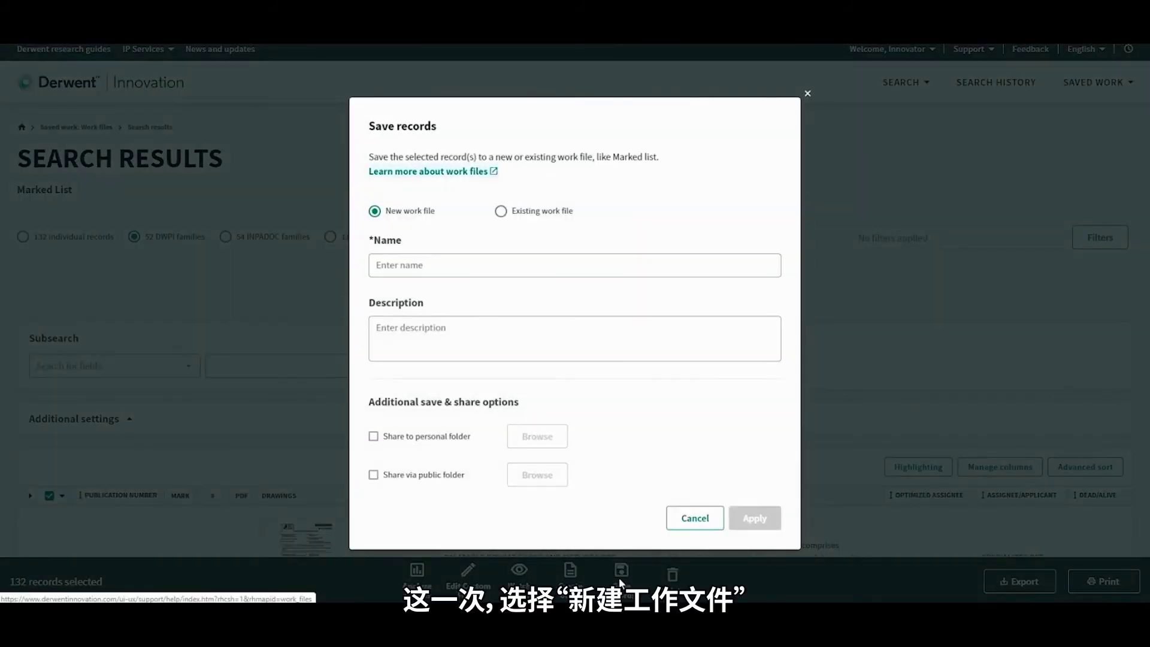
pyautogui.click(444, 264)
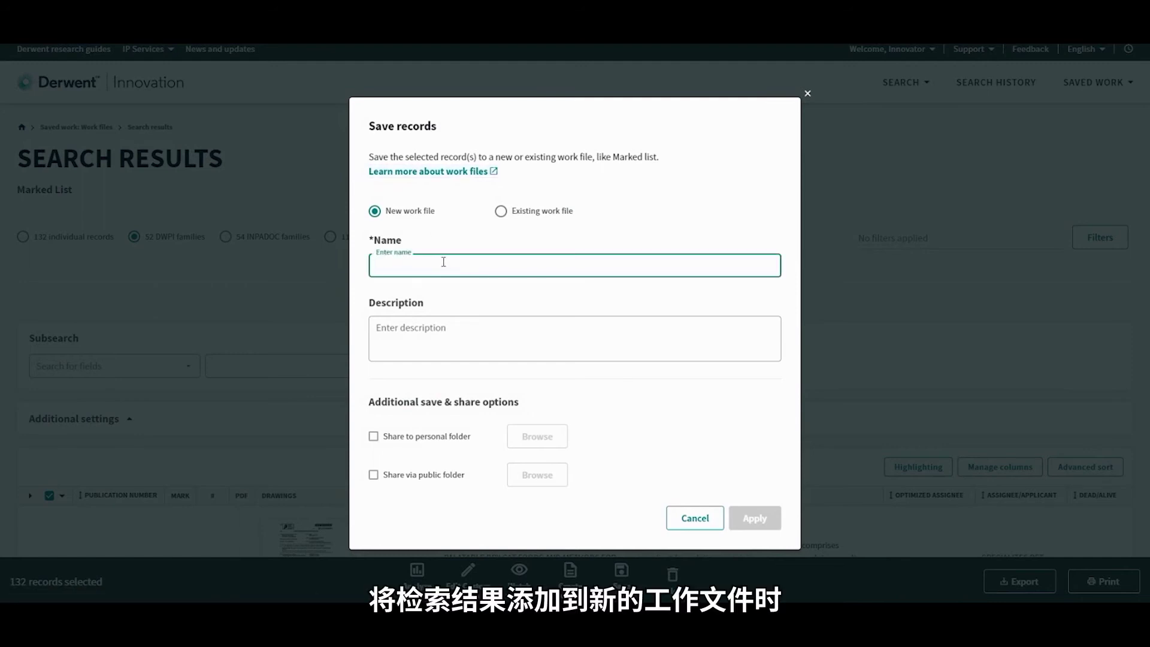
pyautogui.write('Dry cat food do')
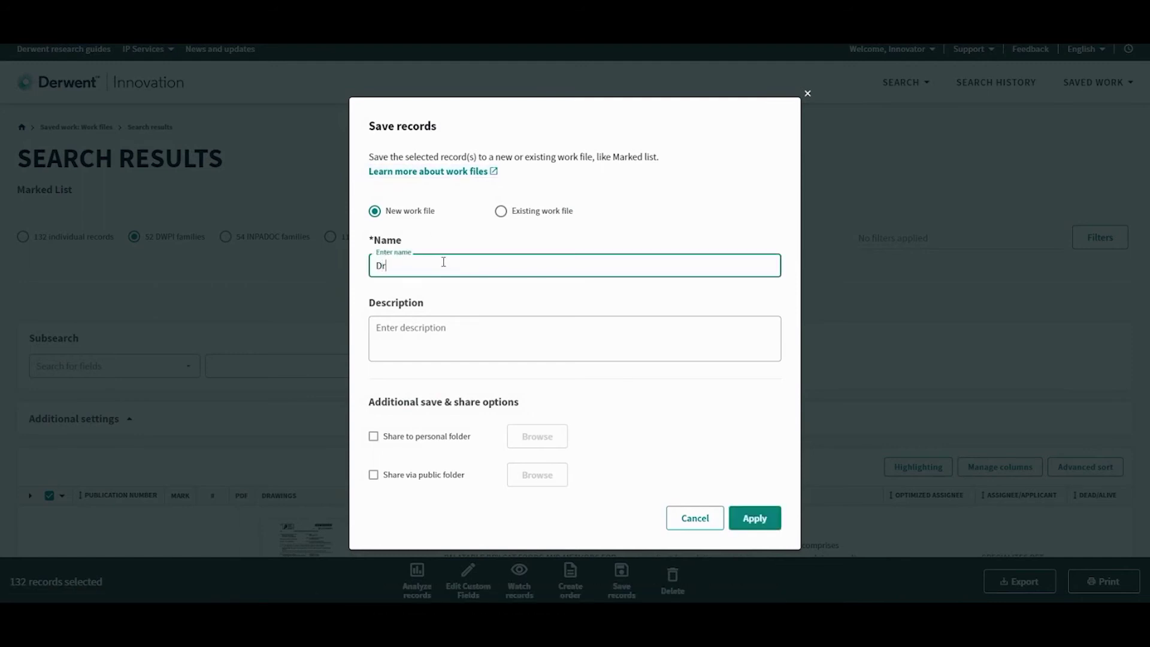
pyautogui.write('cuments')
pyautogui.click(762, 518)
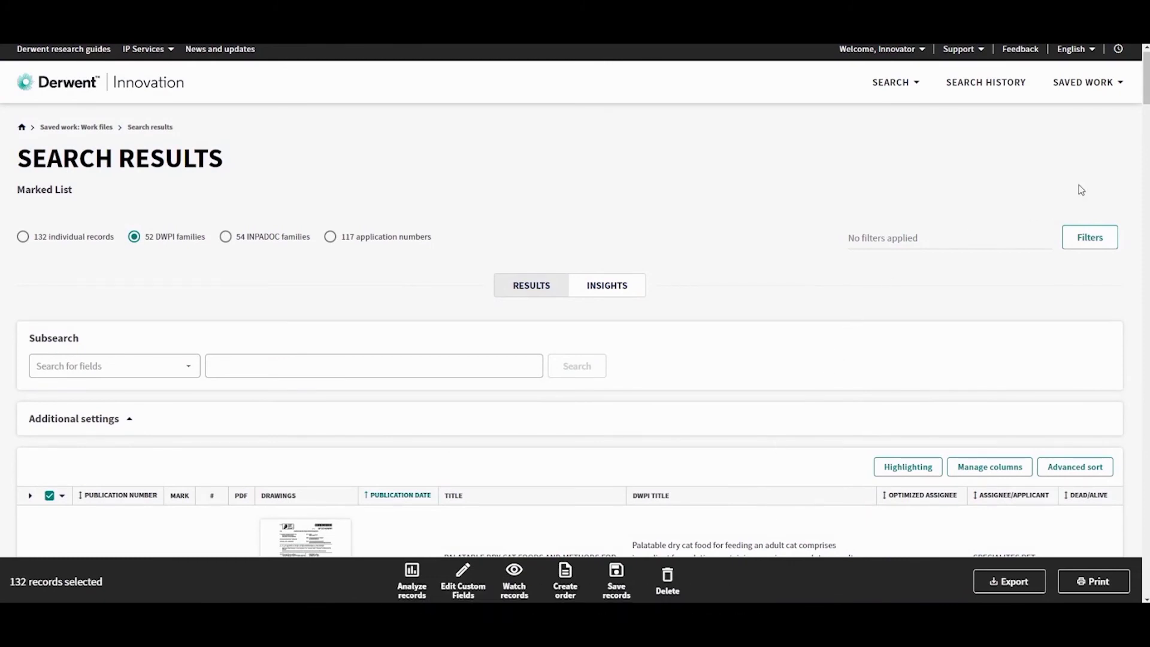
# Open the "Dry cat food documents" work file from the saved work files.
pyautogui.click(1119, 87)
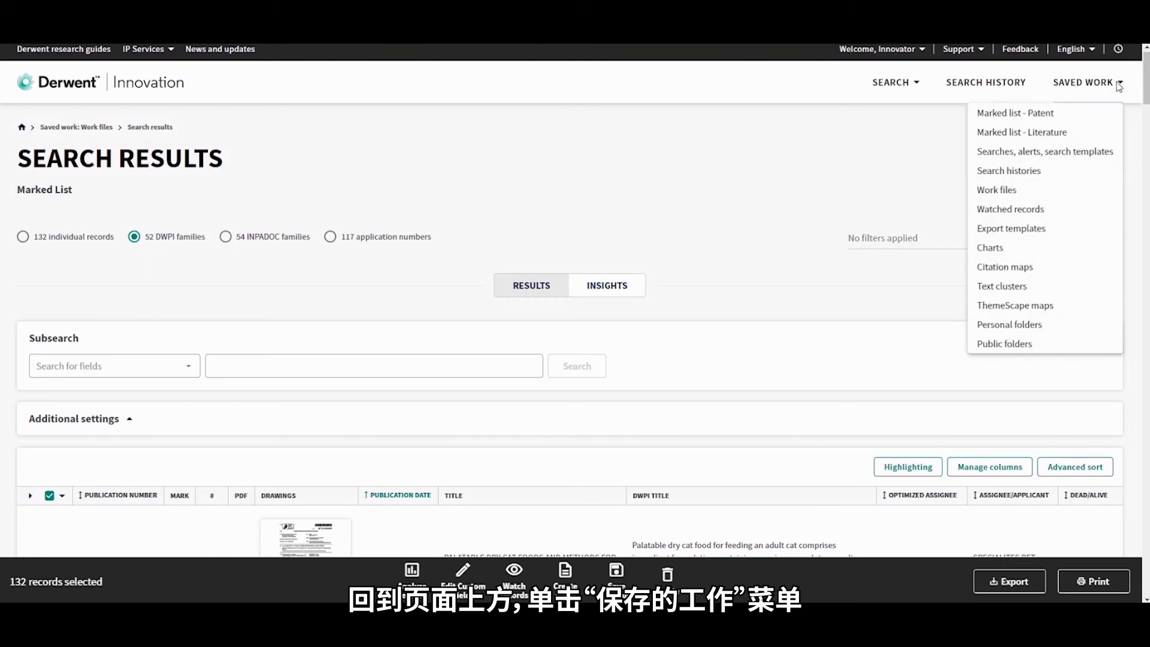
pyautogui.click(997, 190)
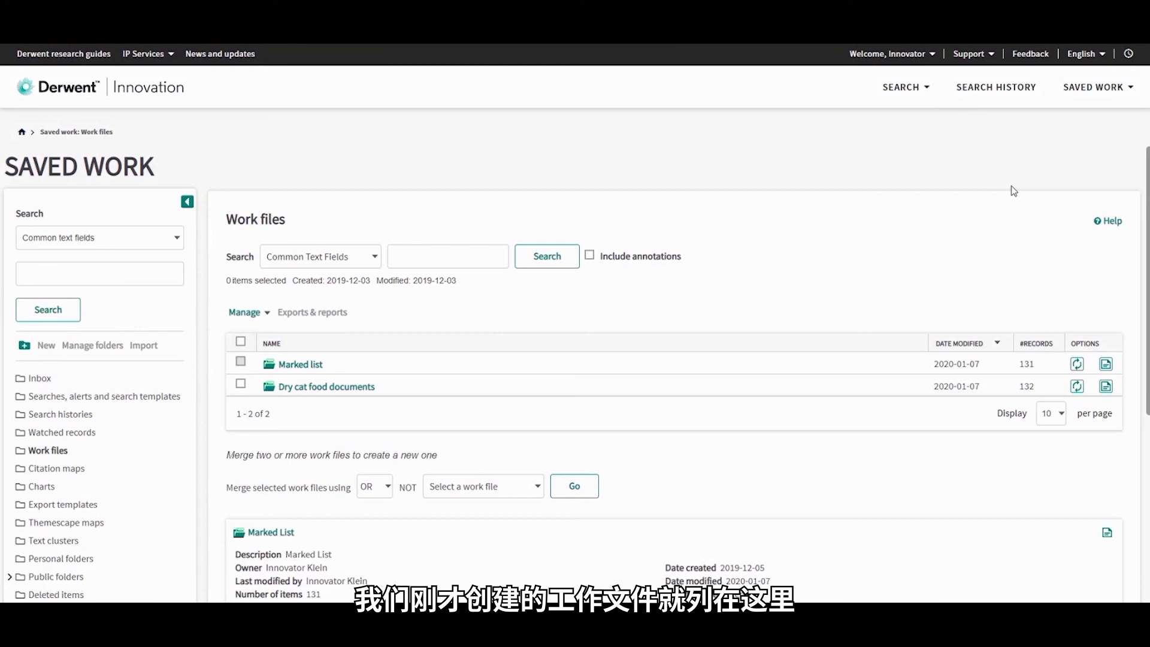
pyautogui.click(326, 389)
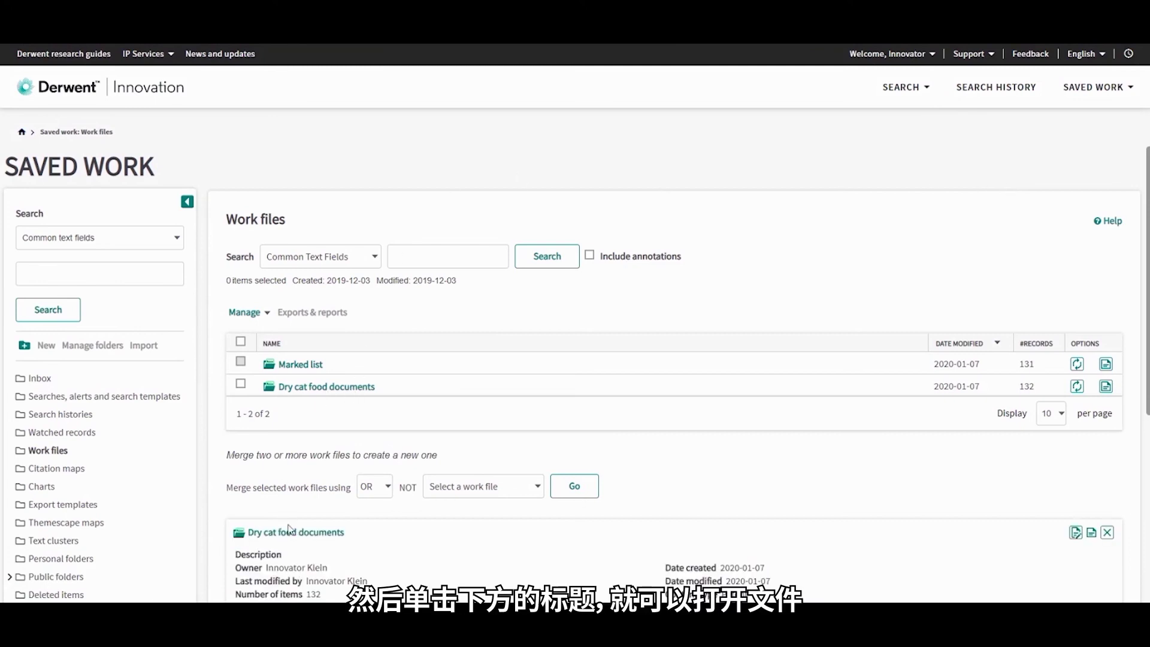
pyautogui.click(290, 536)
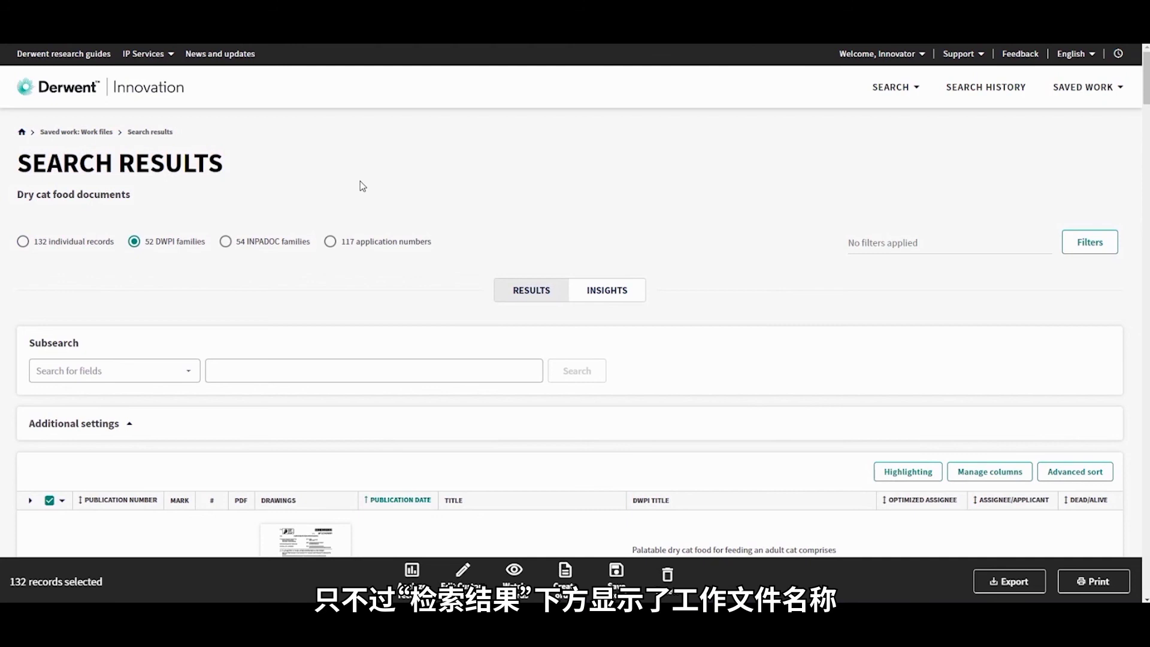
# Clear the record selection and delete only the first record, EP3214945B1, from the work file.
pyautogui.scroll(-4, 746, 345)
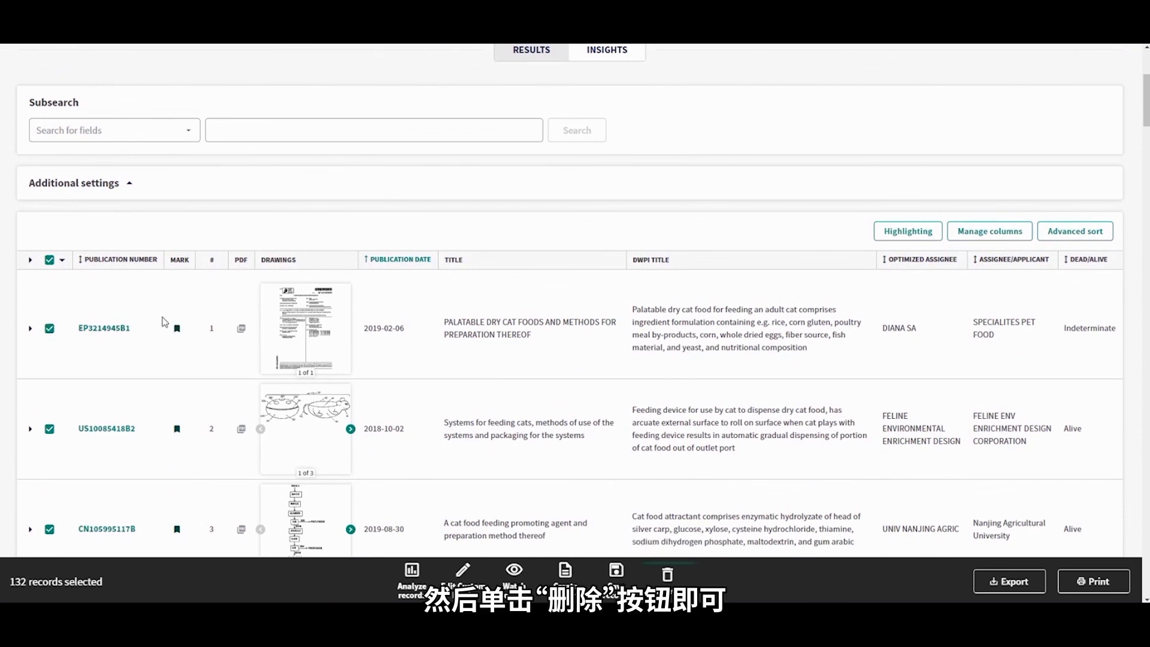
pyautogui.click(62, 260)
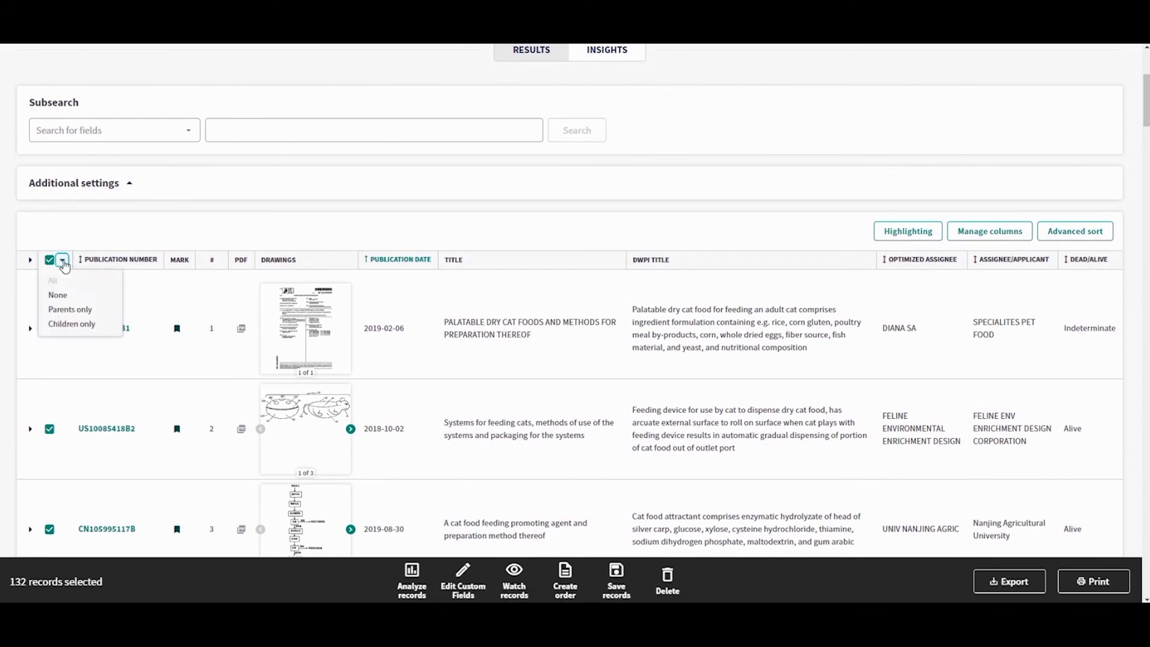
pyautogui.click(57, 294)
pyautogui.click(49, 328)
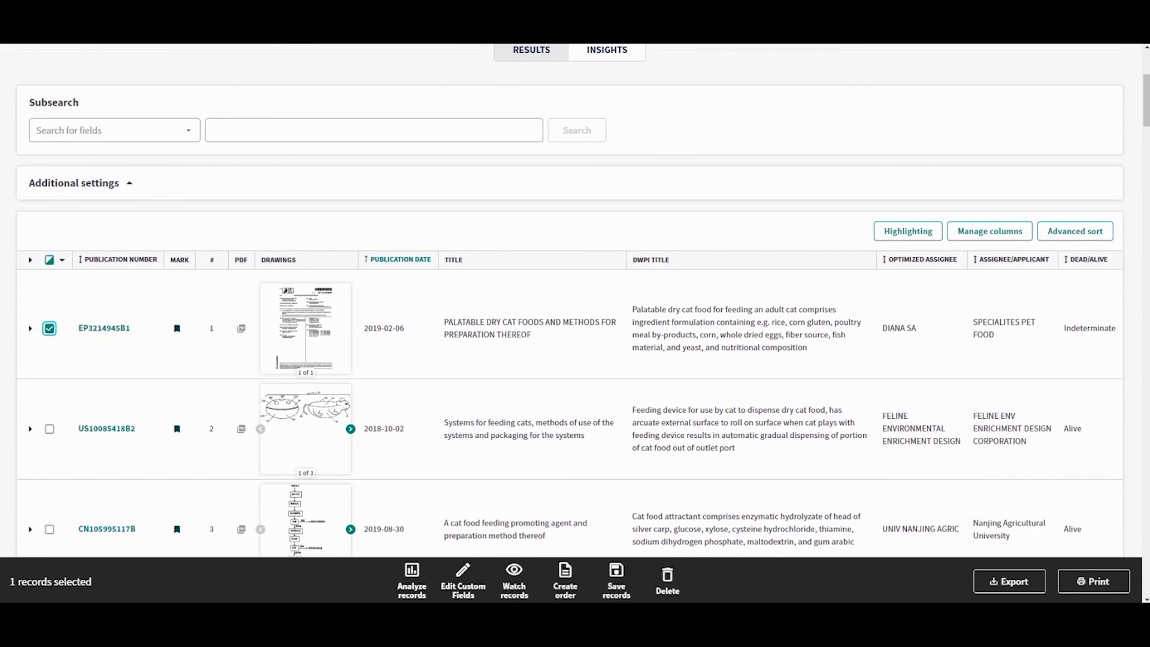
pyautogui.click(667, 578)
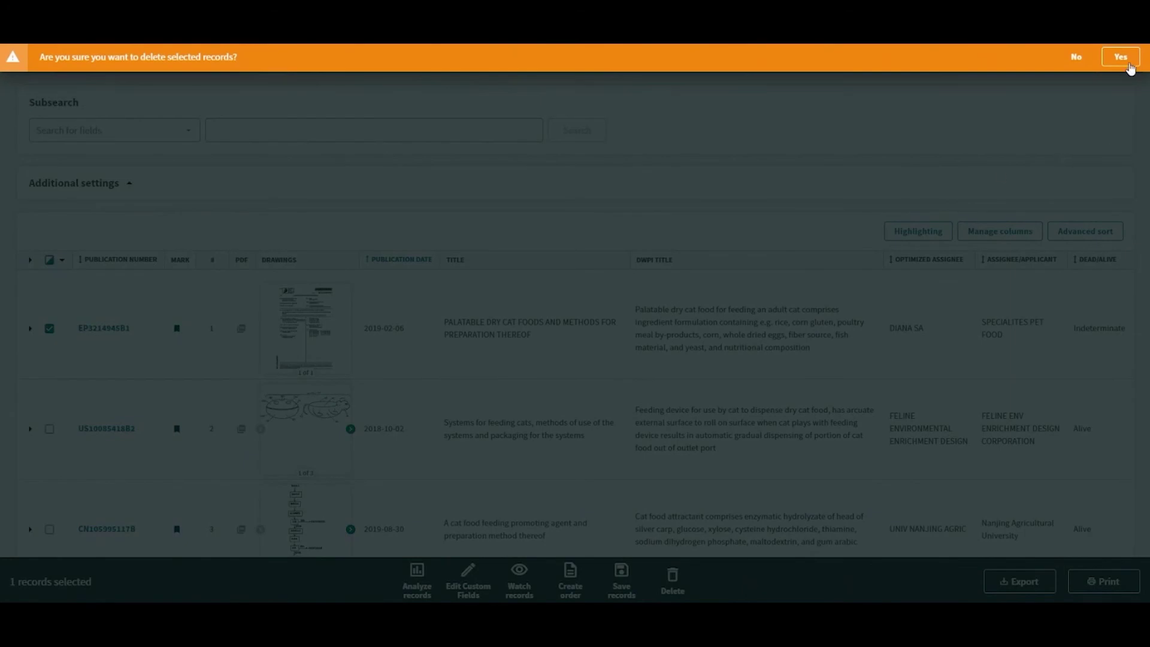
pyautogui.click(1122, 57)
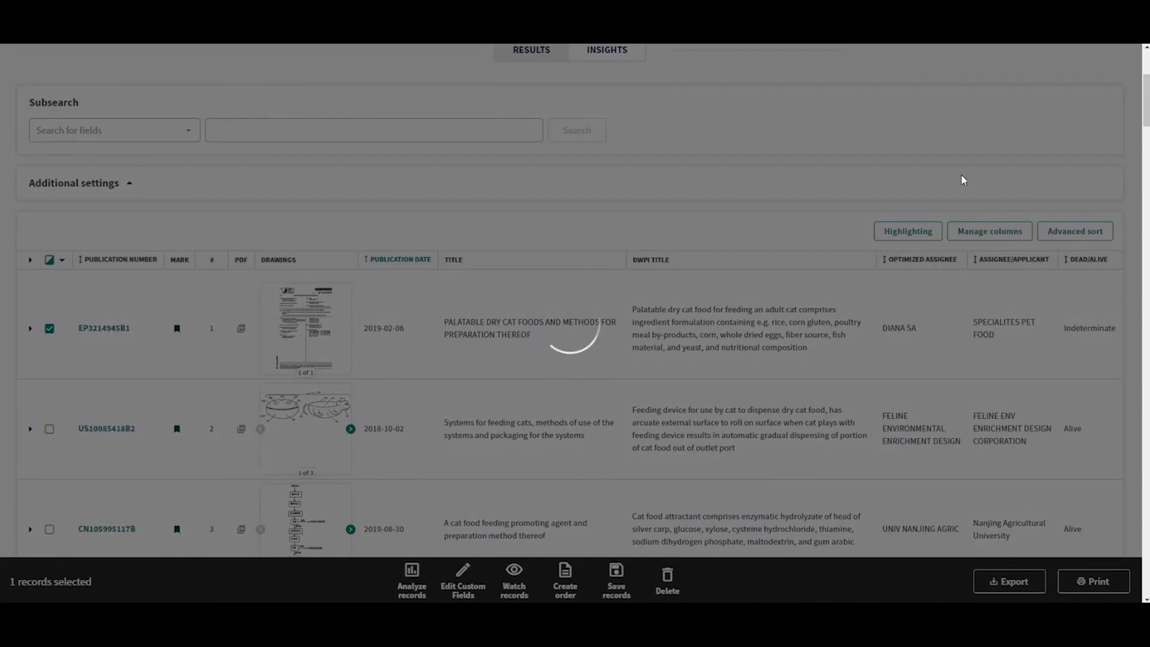